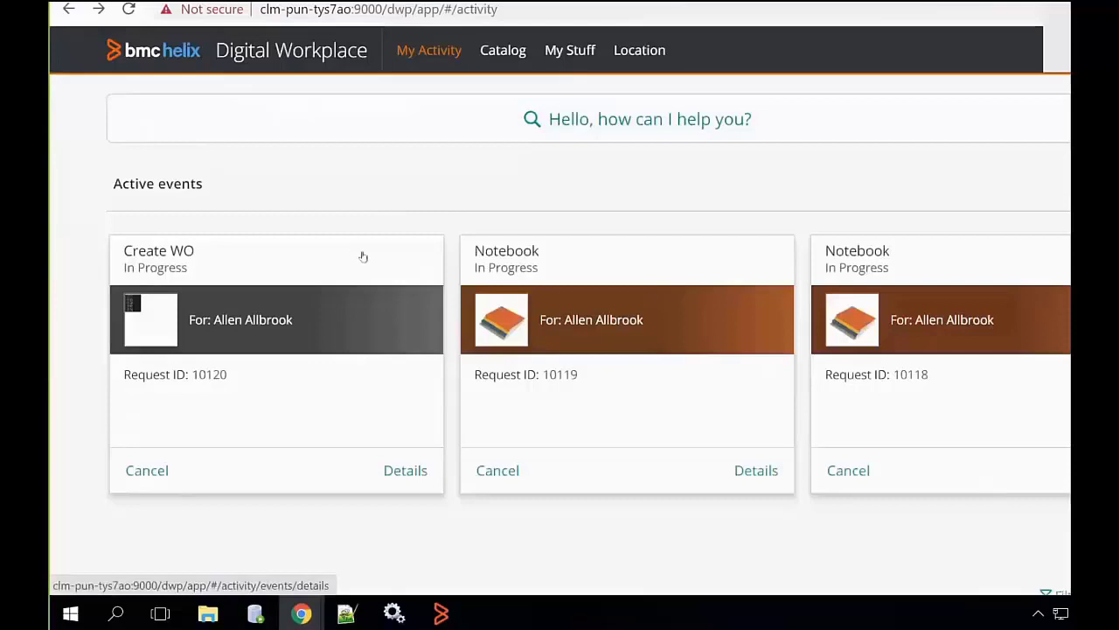
- Open the Create WO request and examine the related work order's details and work info notes section
{"action": "left_click", "coordinate": [261, 253]}
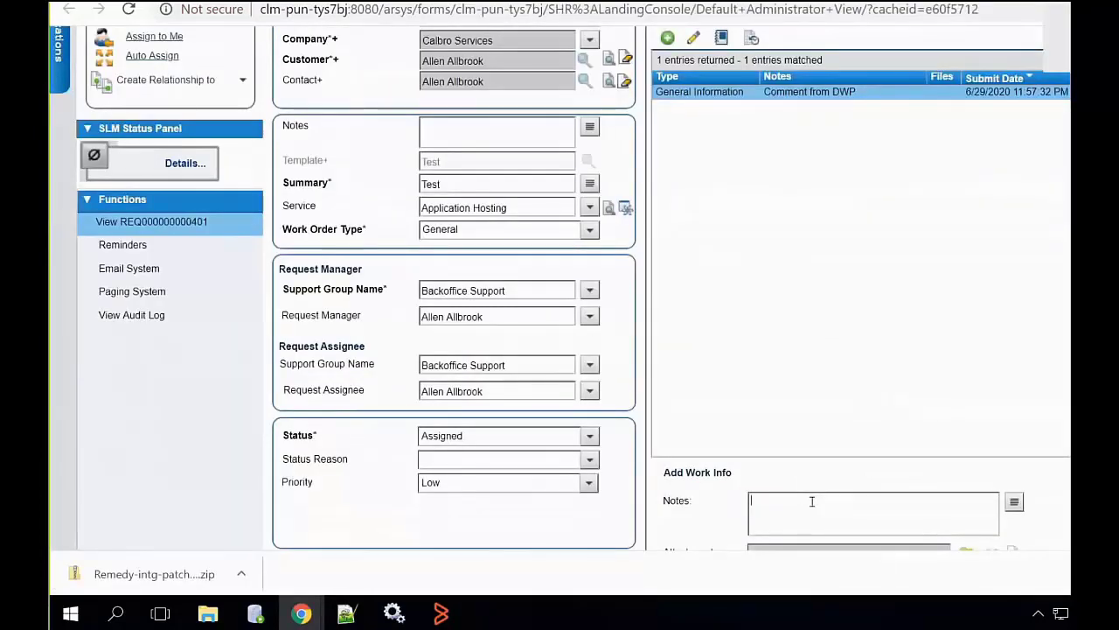
{"action": "scroll", "coordinate": [811, 501], "scroll_direction": "down", "scroll_amount": 3}
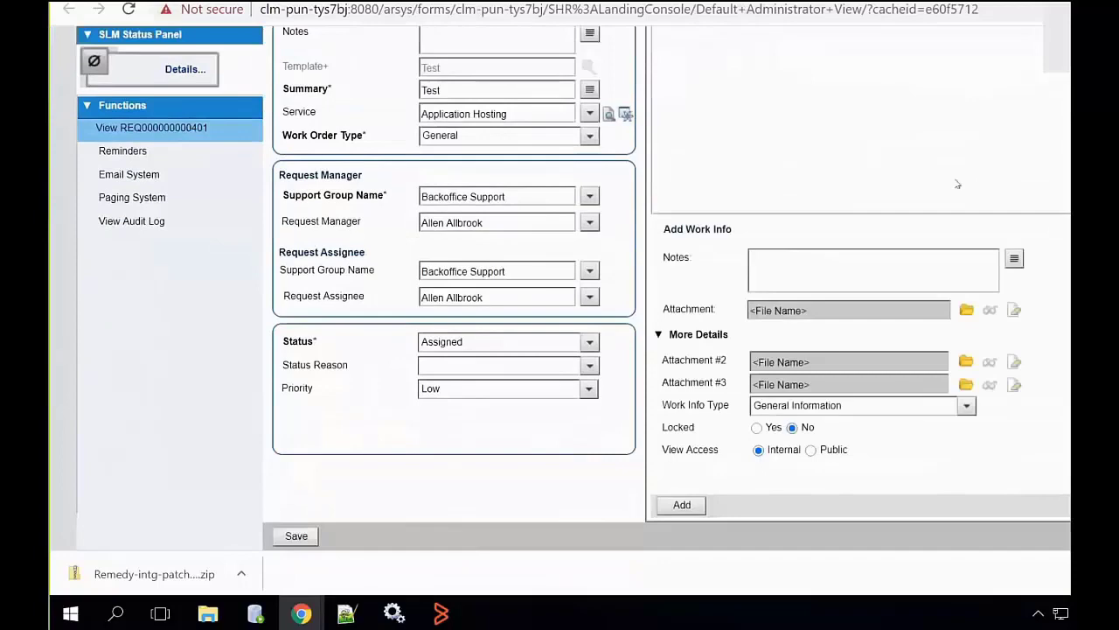
{"action": "scroll", "coordinate": [955, 200], "scroll_direction": "up", "scroll_amount": 3}
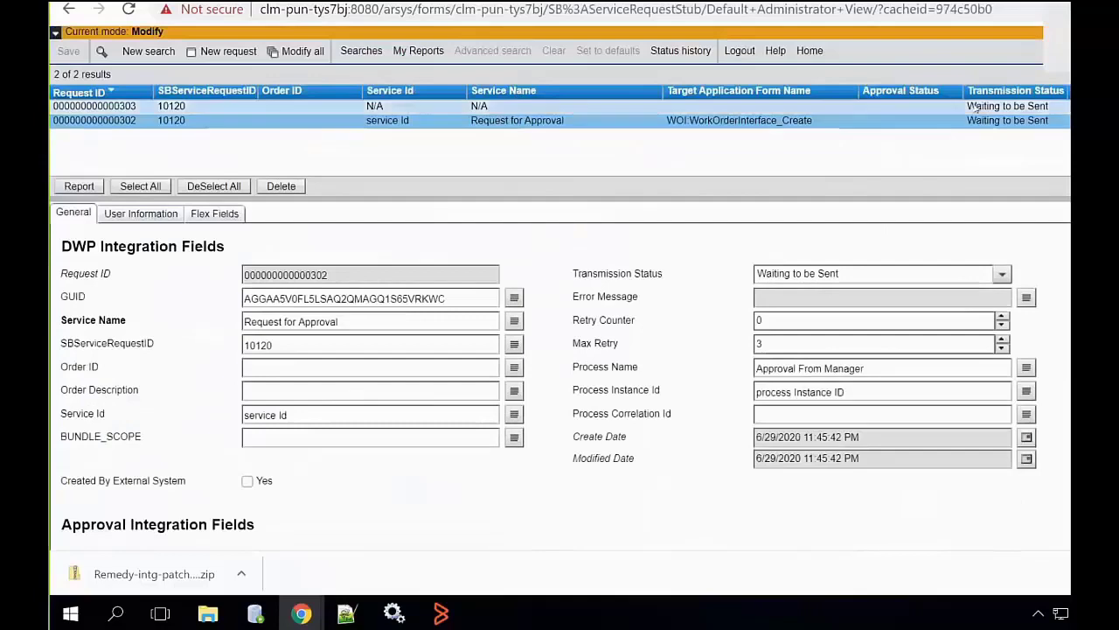
- Open the N/A service record for request 10120 in SB:ServiceRequestStub and examine its integration fields and activity log message
{"action": "left_click", "coordinate": [976, 107]}
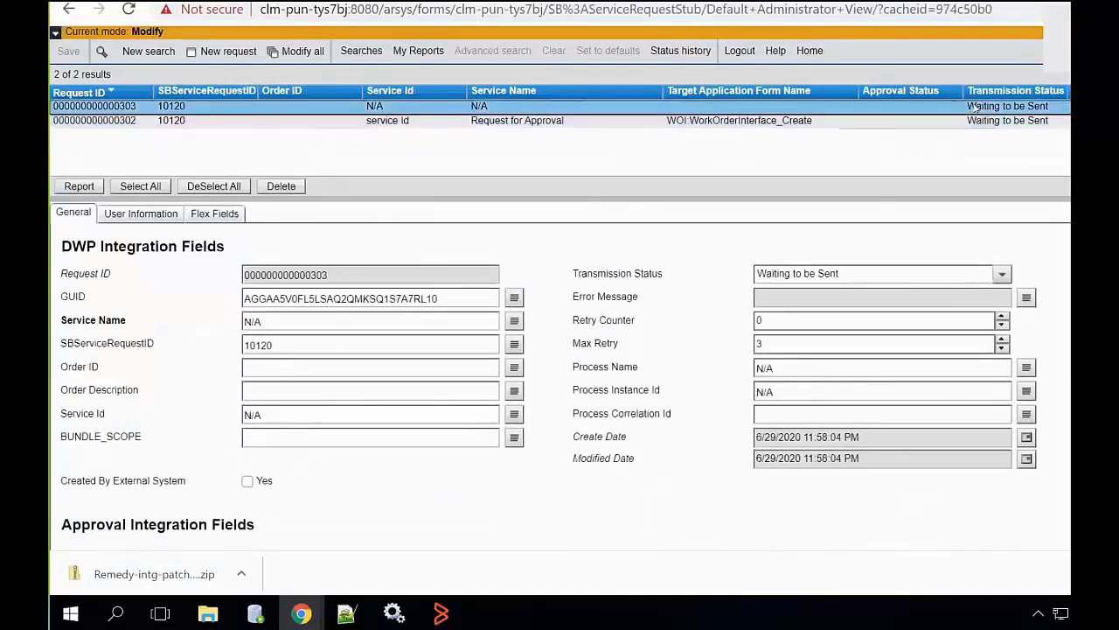
{"action": "scroll", "coordinate": [1058, 325], "scroll_direction": "down", "scroll_amount": 2}
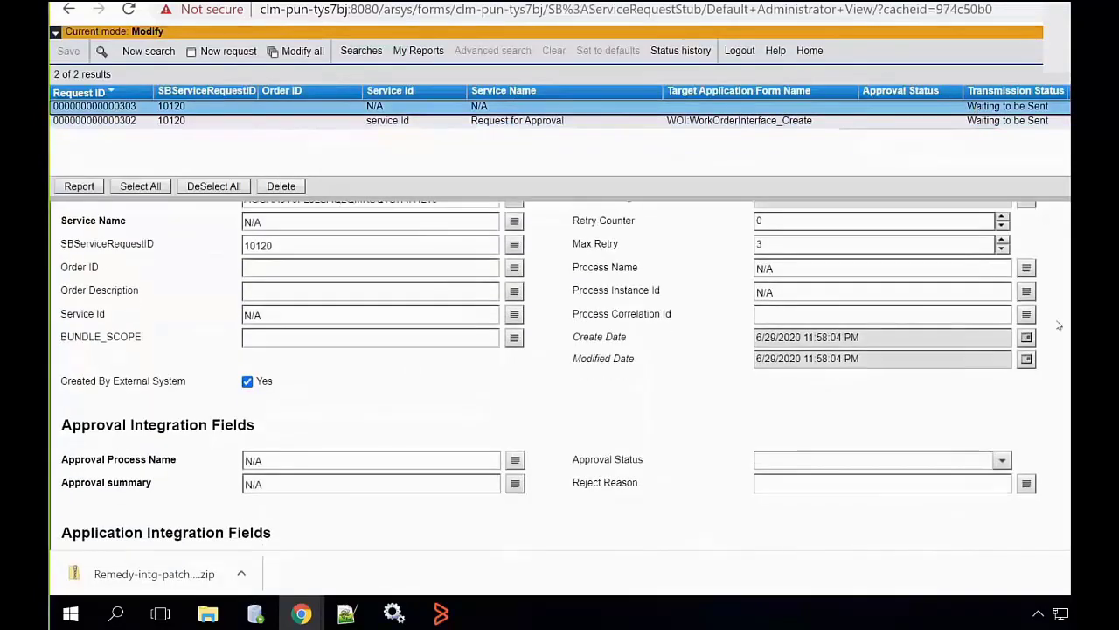
{"action": "scroll", "coordinate": [1058, 325], "scroll_direction": "down", "scroll_amount": 3}
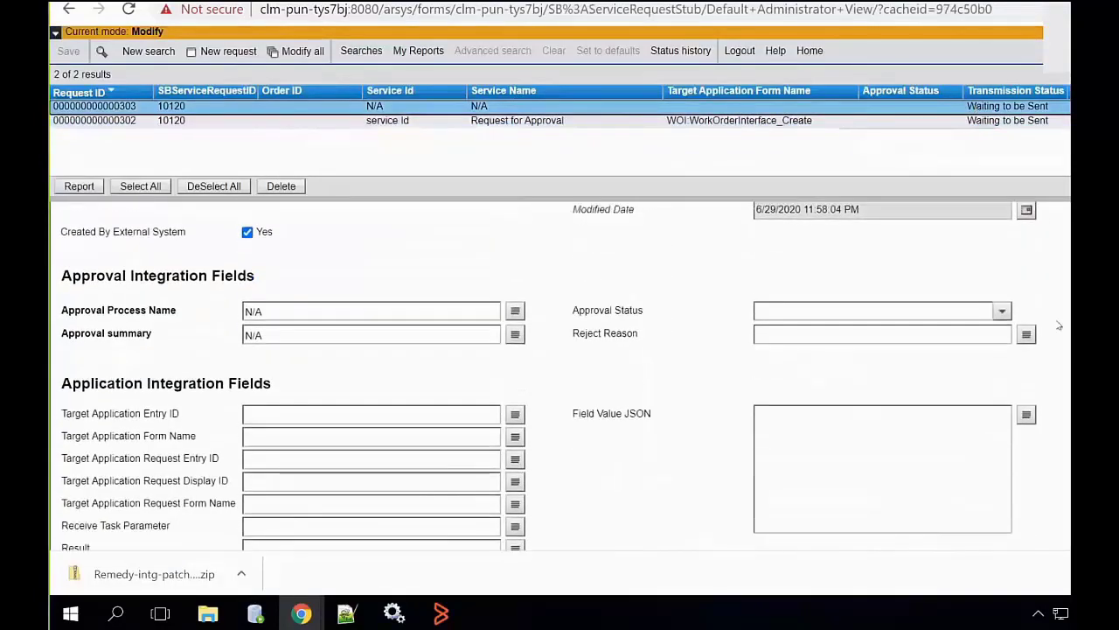
{"action": "scroll", "coordinate": [1058, 325], "scroll_direction": "down", "scroll_amount": 4}
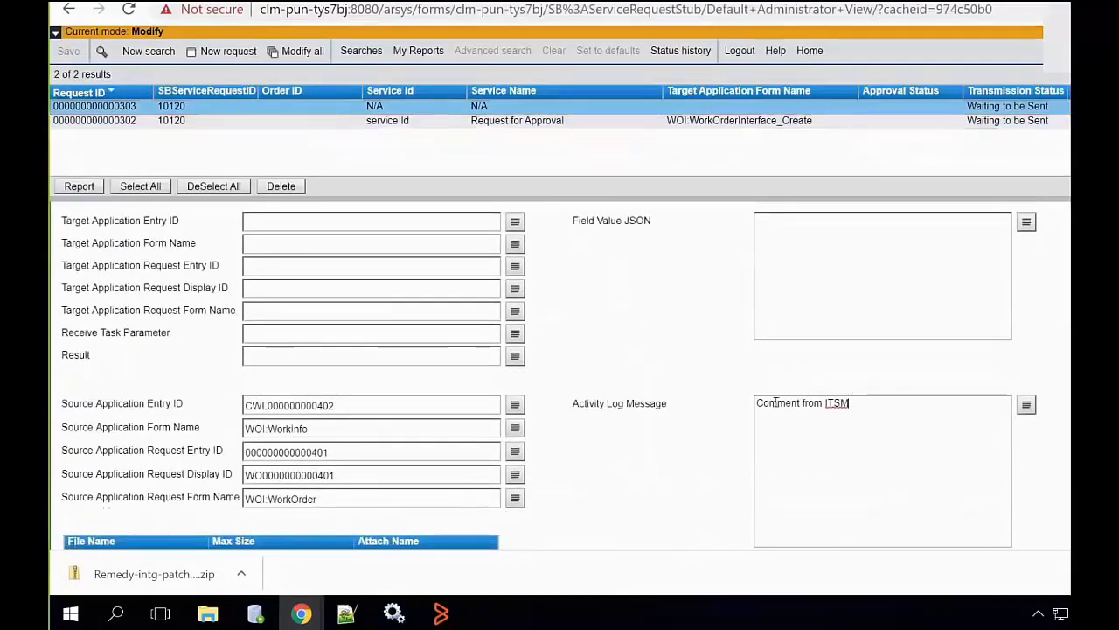
{"action": "triple_click", "coordinate": [775, 403]}
{"action": "scroll", "coordinate": [939, 450], "scroll_direction": "up", "scroll_amount": 1}
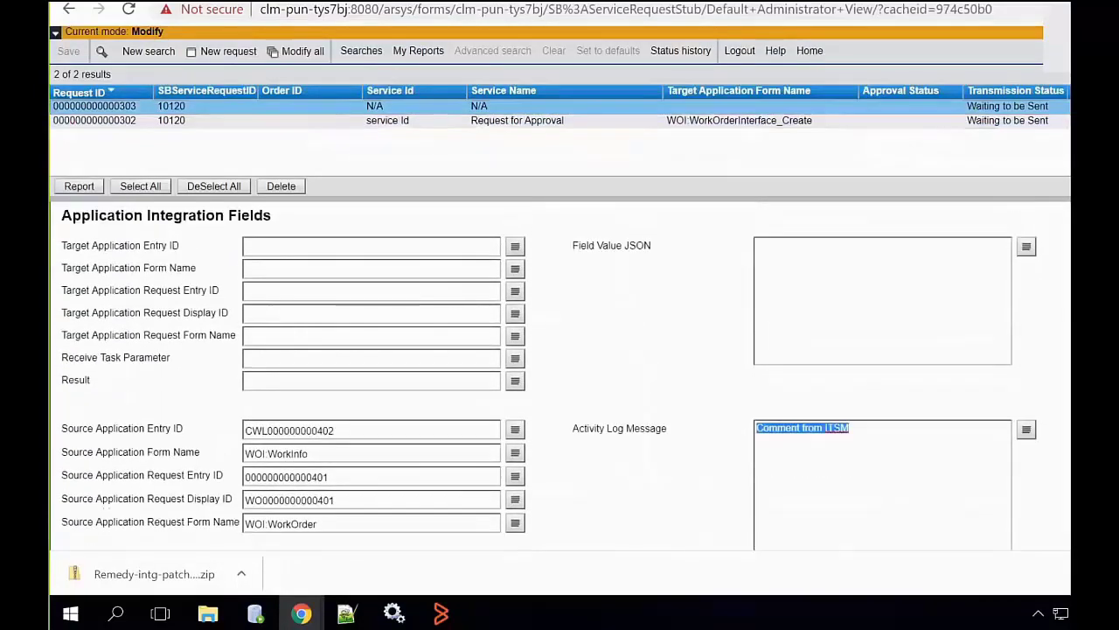
{"action": "scroll", "coordinate": [933, 343], "scroll_direction": "up", "scroll_amount": 1}
{"action": "scroll", "coordinate": [933, 343], "scroll_direction": "down", "scroll_amount": 2}
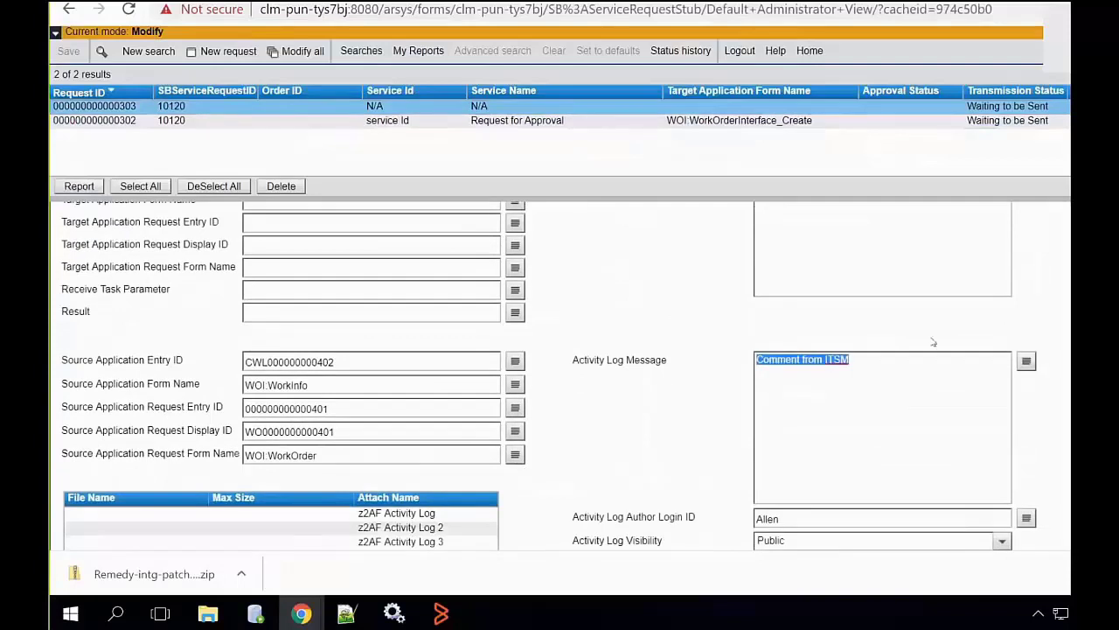
{"action": "scroll", "coordinate": [933, 343], "scroll_direction": "down", "scroll_amount": 2}
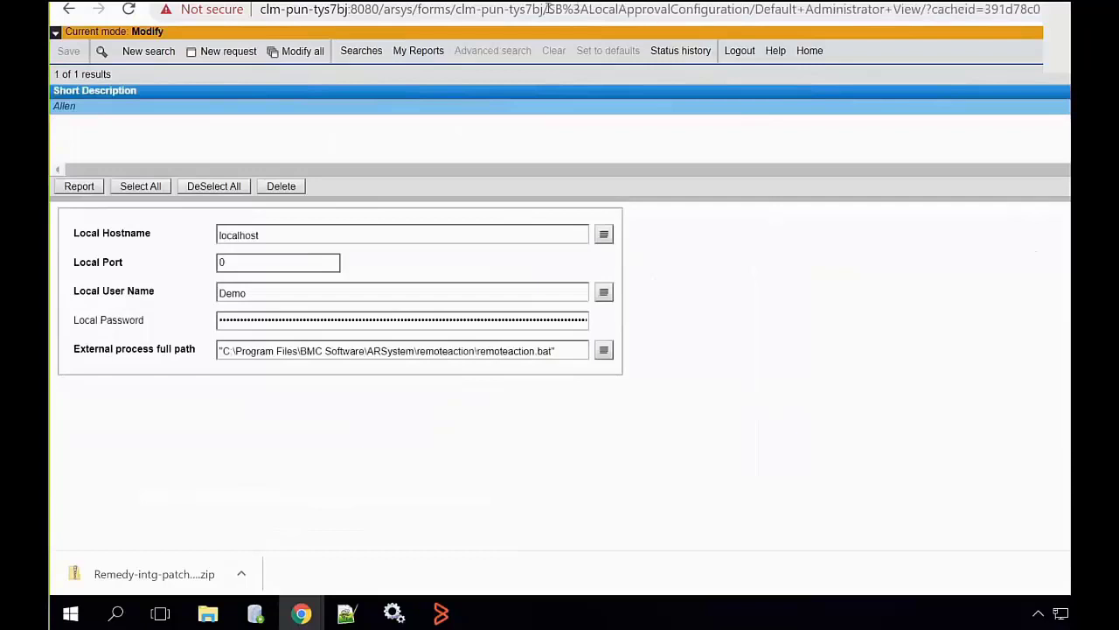
- Examine the SB:LocalApprovalConfiguration record's local hostname, user name and external process full path
{"action": "left_click_drag", "start_coordinate": [549, 9], "coordinate": [750, 9]}
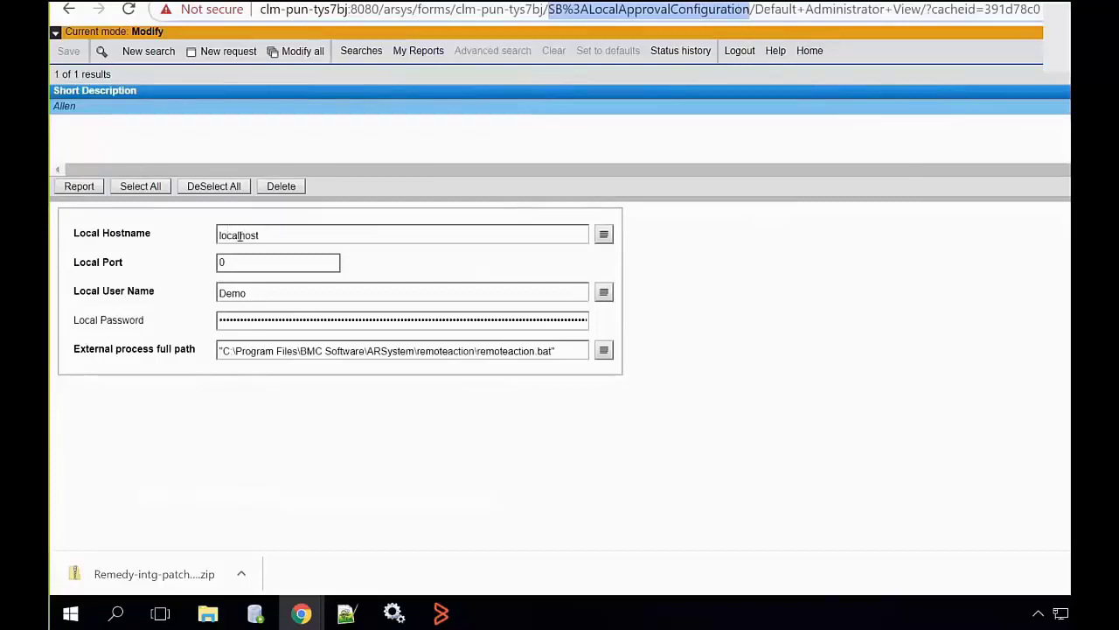
{"action": "double_click", "coordinate": [260, 234]}
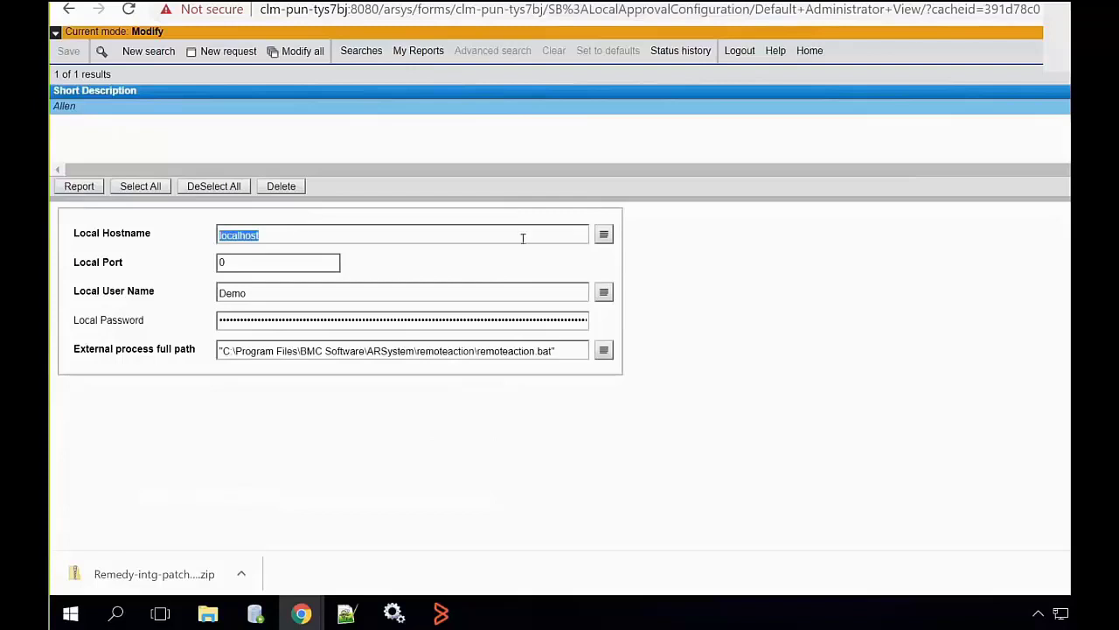
{"action": "left_click", "coordinate": [726, 255]}
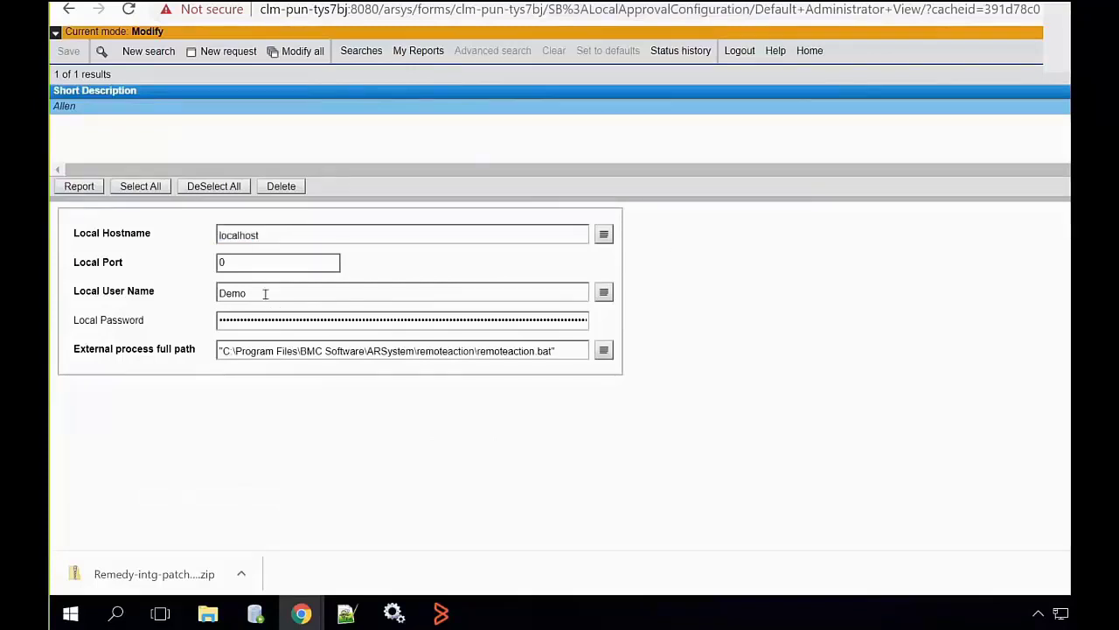
{"action": "left_click", "coordinate": [267, 292]}
{"action": "left_click_drag", "start_coordinate": [564, 349], "coordinate": [219, 350]}
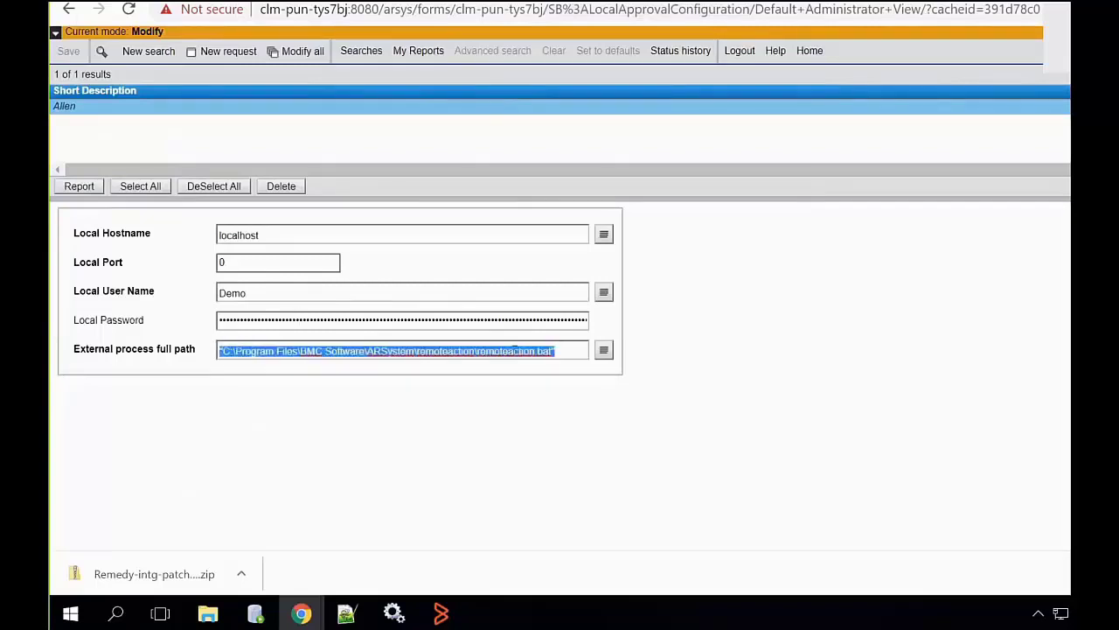
{"action": "left_click", "coordinate": [513, 350]}
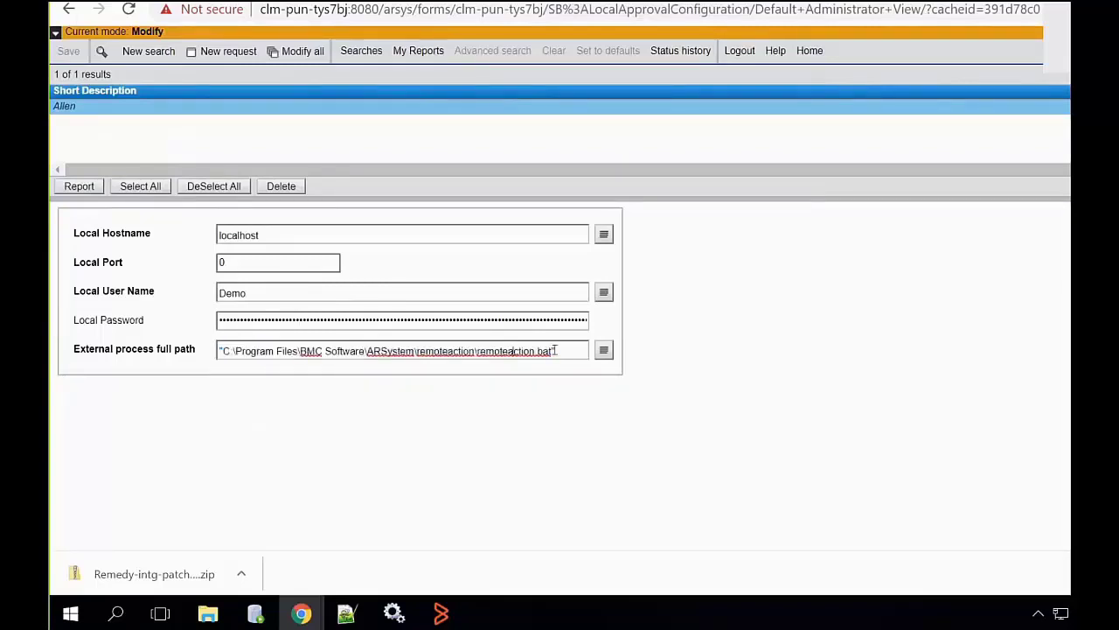
{"action": "left_click_drag", "start_coordinate": [553, 350], "coordinate": [129, 355]}
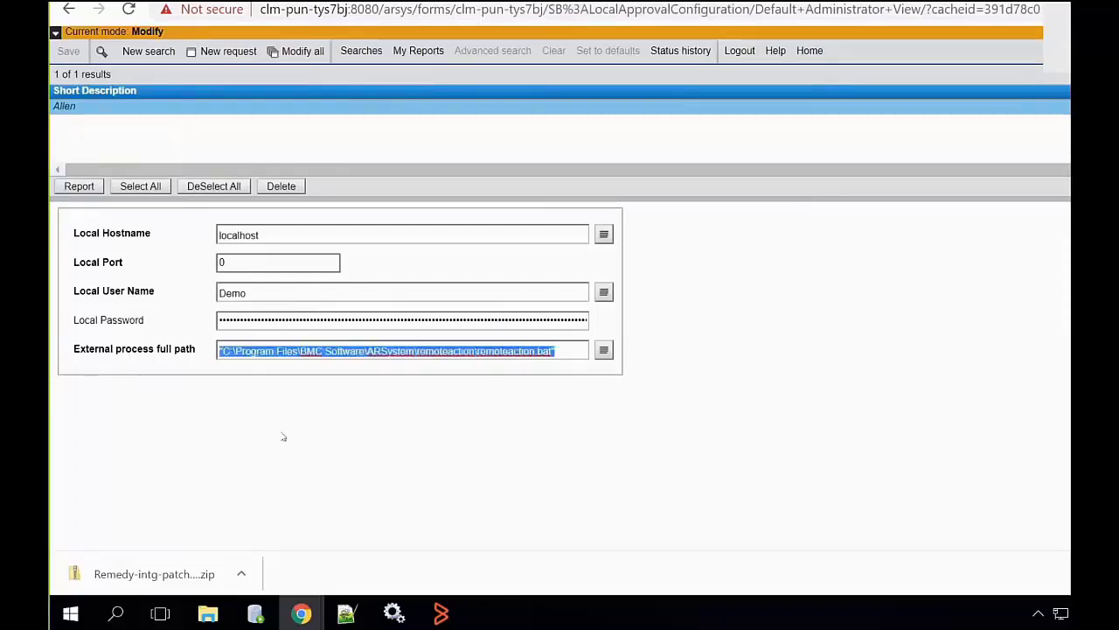
{"action": "left_click", "coordinate": [531, 367]}
{"action": "left_click_drag", "start_coordinate": [557, 348], "coordinate": [187, 333]}
{"action": "left_click", "coordinate": [671, 410]}
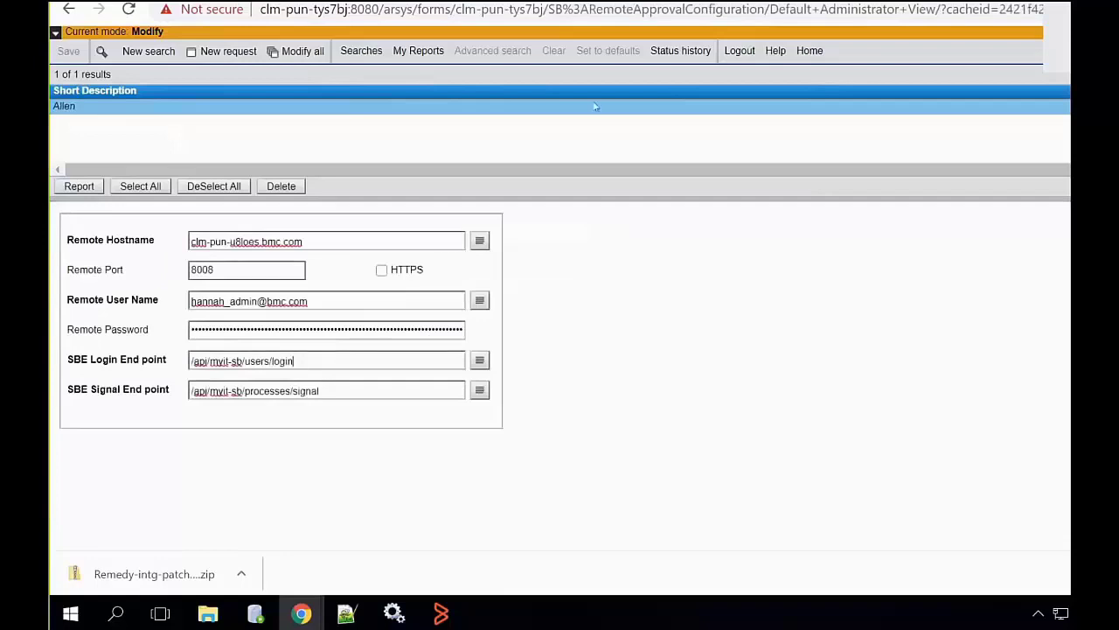
- Examine the remote hostname and remote user name in the SB:RemoteApprovalConfiguration record
{"action": "left_click_drag", "start_coordinate": [552, 10], "coordinate": [764, 9]}
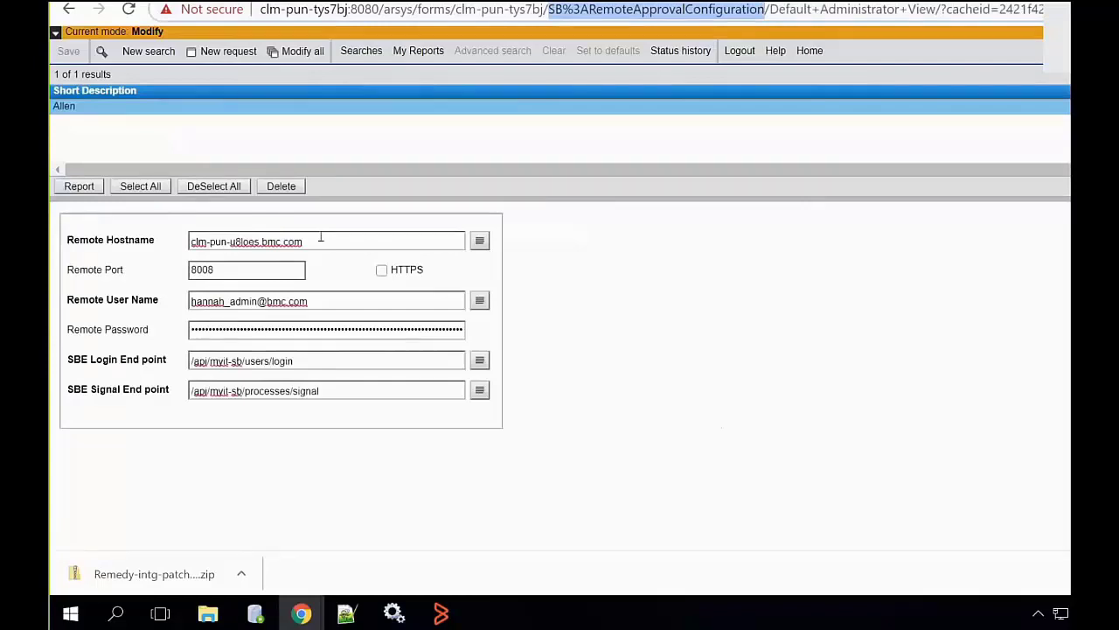
{"action": "left_click_drag", "start_coordinate": [320, 237], "coordinate": [185, 242]}
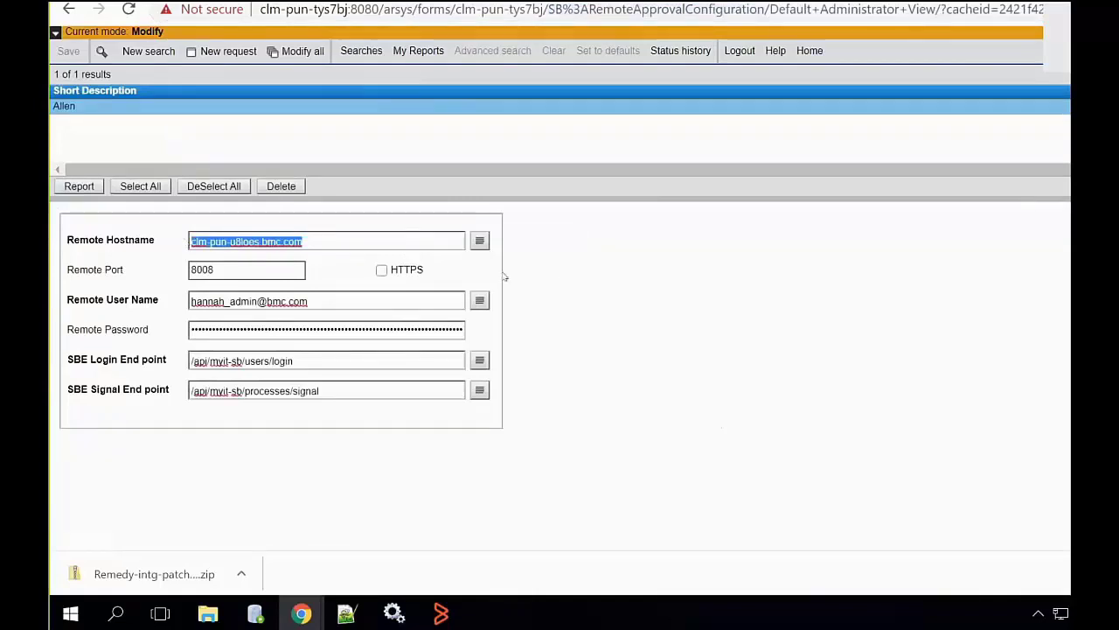
{"action": "left_click", "coordinate": [387, 254]}
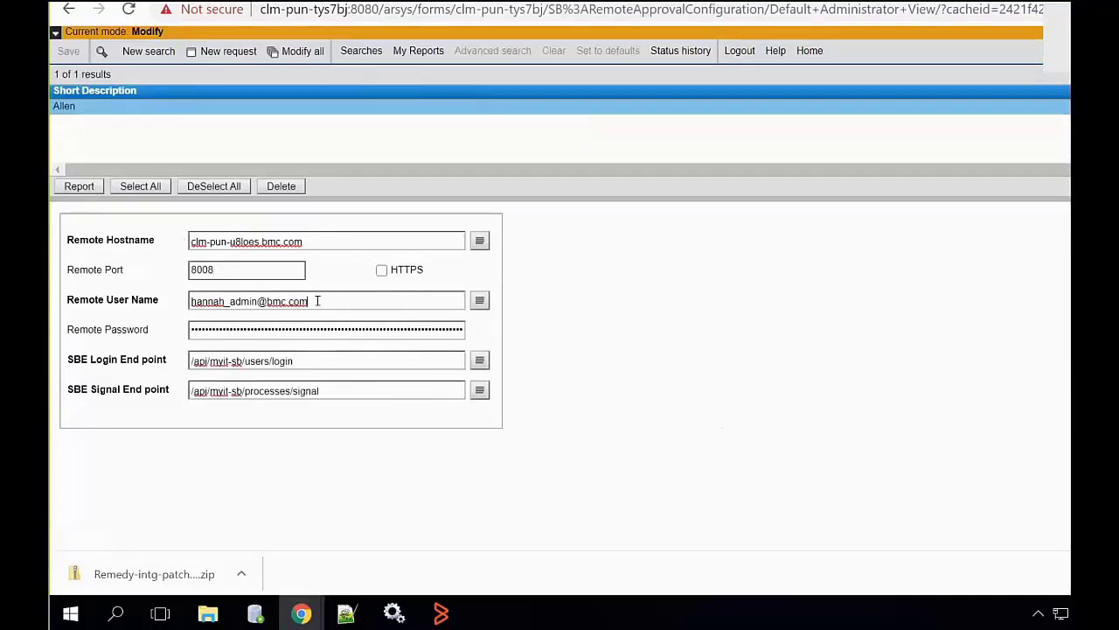
{"action": "left_click_drag", "start_coordinate": [318, 301], "coordinate": [190, 302]}
{"action": "left_click", "coordinate": [741, 343]}
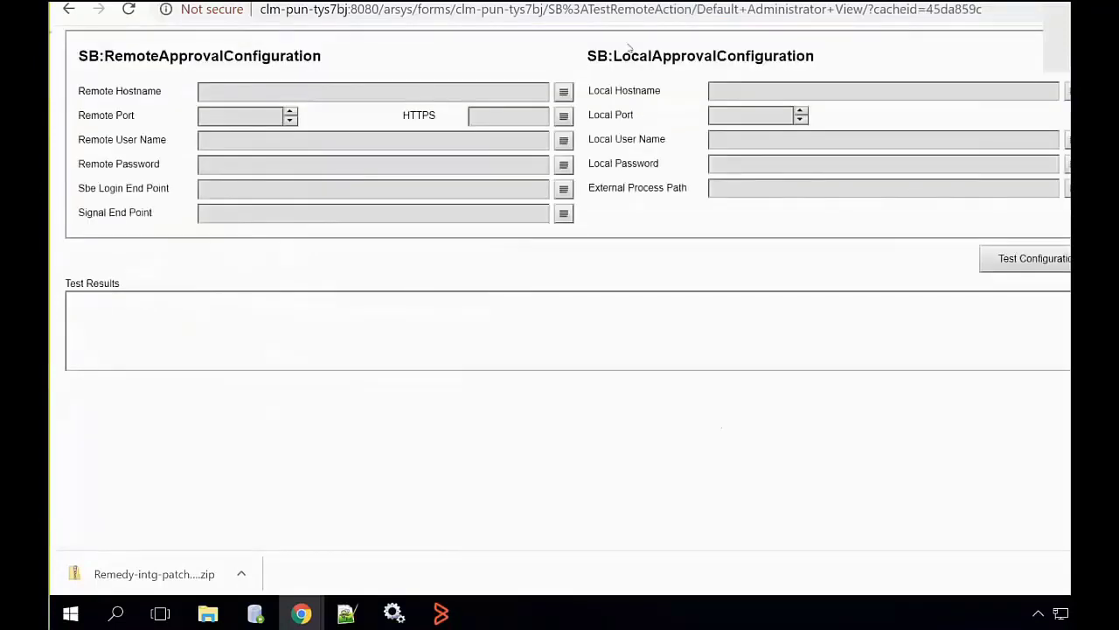
- Run the configuration test on the SB:TestRemoteAction form, read the full resulting message and dismiss it
{"action": "left_click_drag", "start_coordinate": [547, 7], "coordinate": [696, 58]}
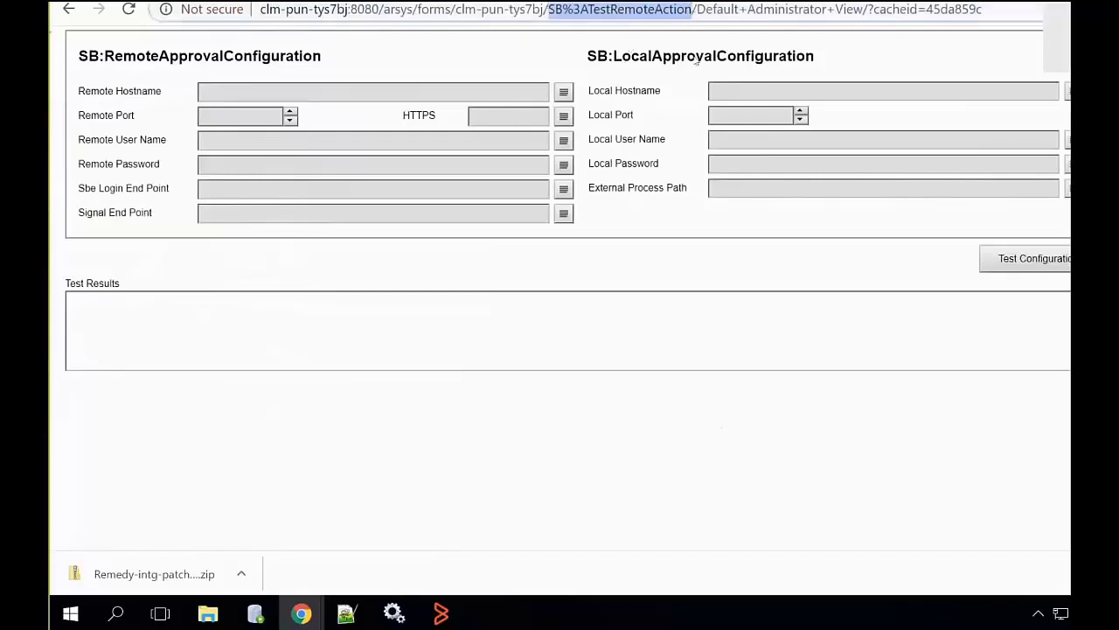
{"action": "left_click", "coordinate": [696, 191]}
{"action": "left_click", "coordinate": [1042, 260]}
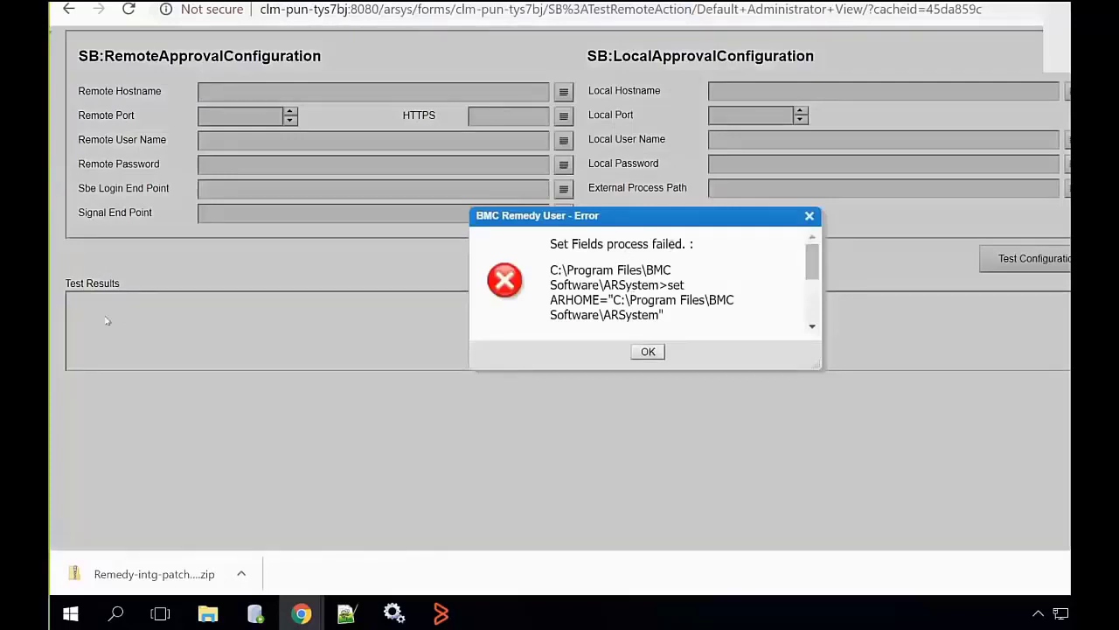
{"action": "left_click_drag", "start_coordinate": [812, 265], "coordinate": [813, 330]}
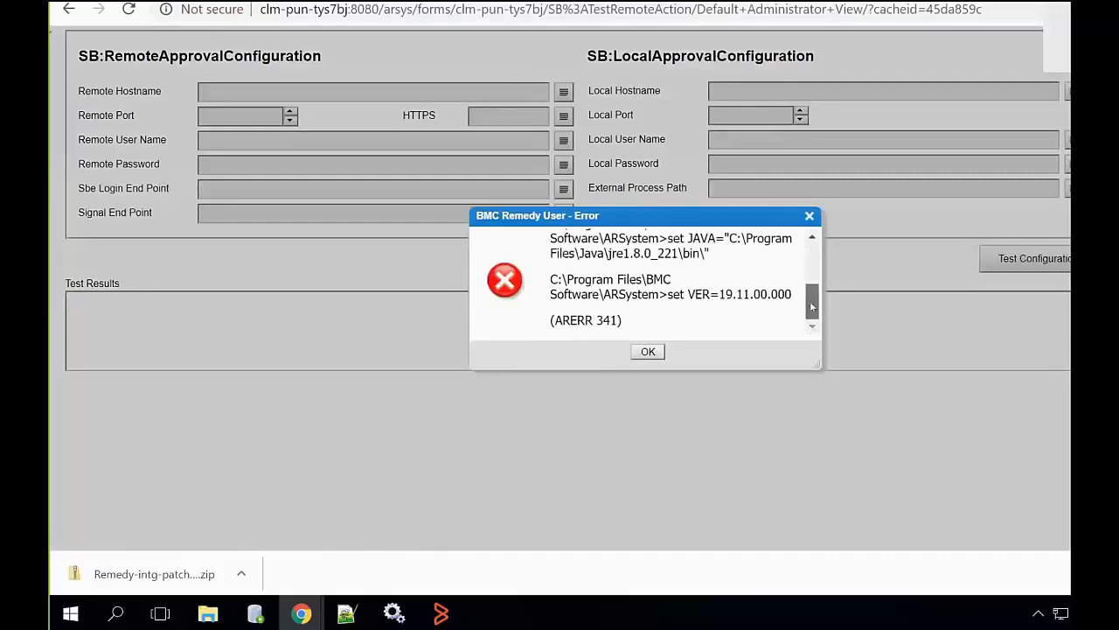
{"action": "scroll", "coordinate": [688, 295], "scroll_direction": "up", "scroll_amount": 3}
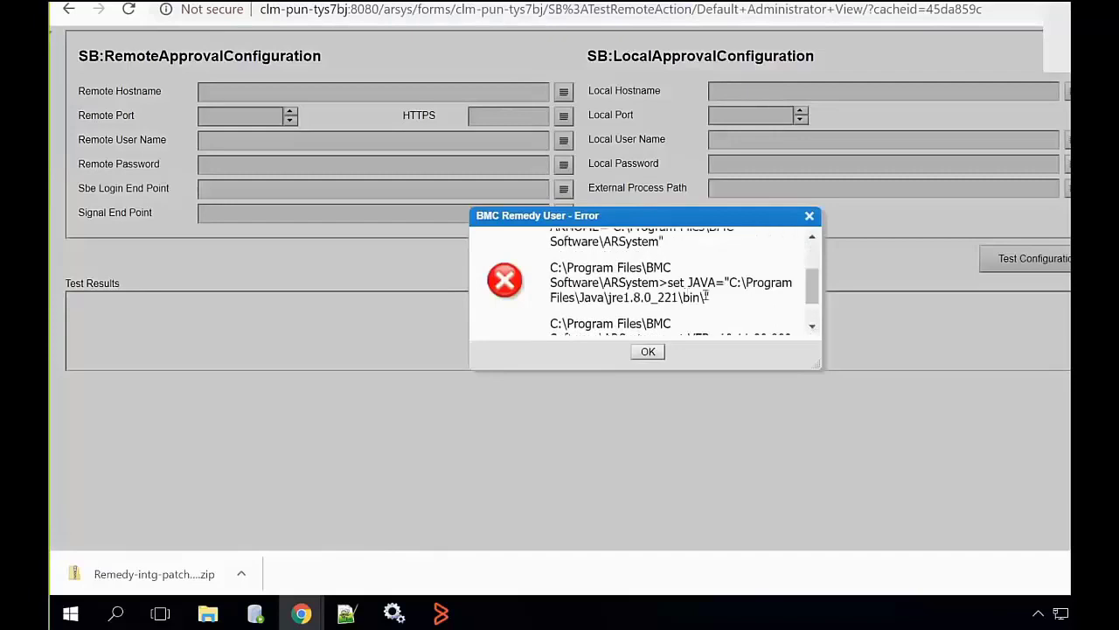
{"action": "left_click_drag", "start_coordinate": [707, 297], "coordinate": [691, 282]}
{"action": "left_click", "coordinate": [648, 351]}
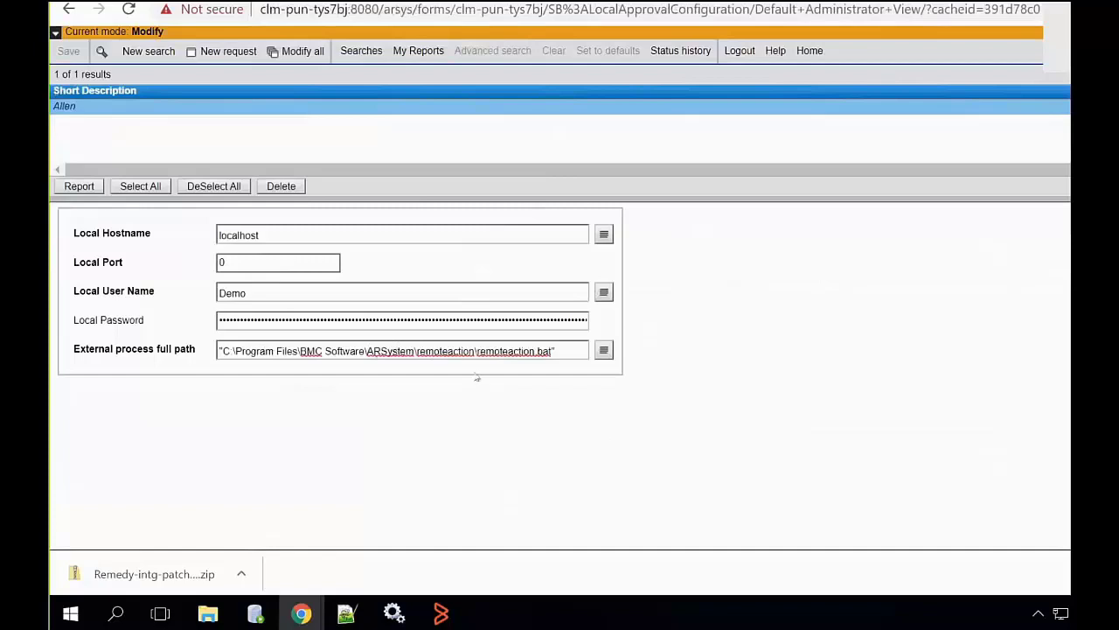
- Switch to the ARSystem remoteaction folder in File Explorer and run remoteaction.bat from a command prompt opened there
{"action": "left_click", "coordinate": [207, 613]}
{"action": "left_click", "coordinate": [172, 565]}
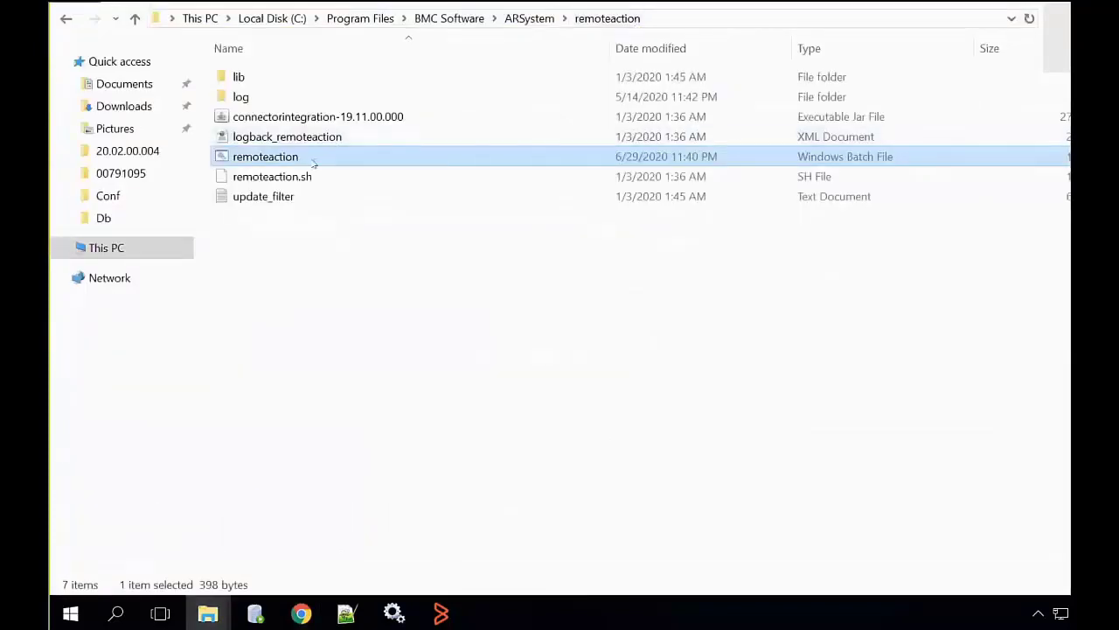
{"action": "left_click", "coordinate": [720, 20]}
{"action": "type", "text": "cmd"}
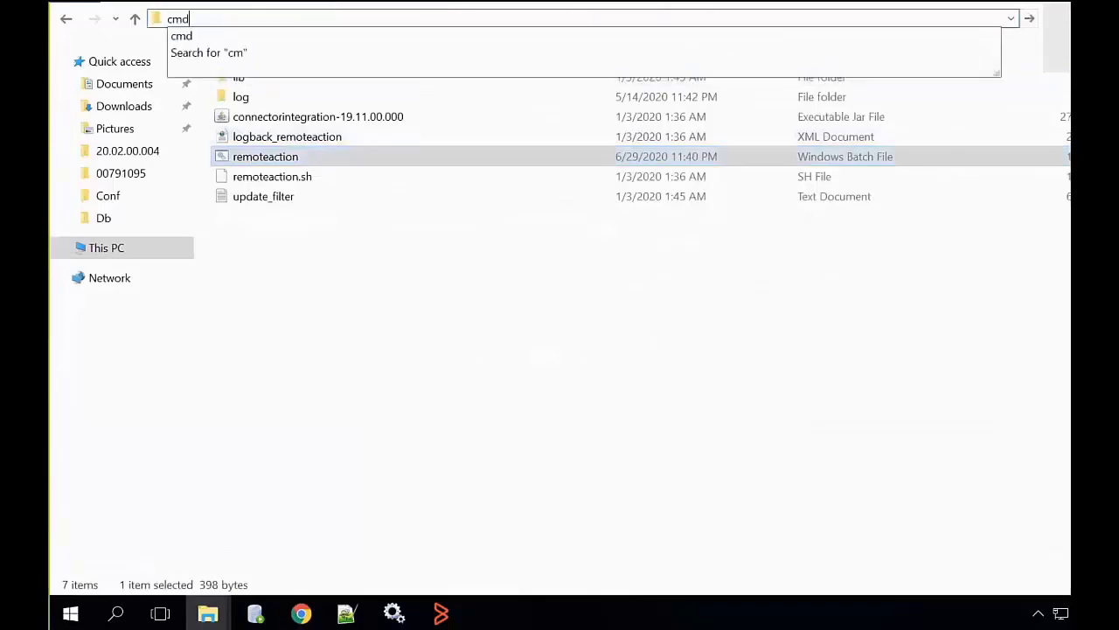
{"action": "key", "text": "Return"}
{"action": "type", "text": "remoteaction.bat"}
{"action": "key", "text": "Return"}
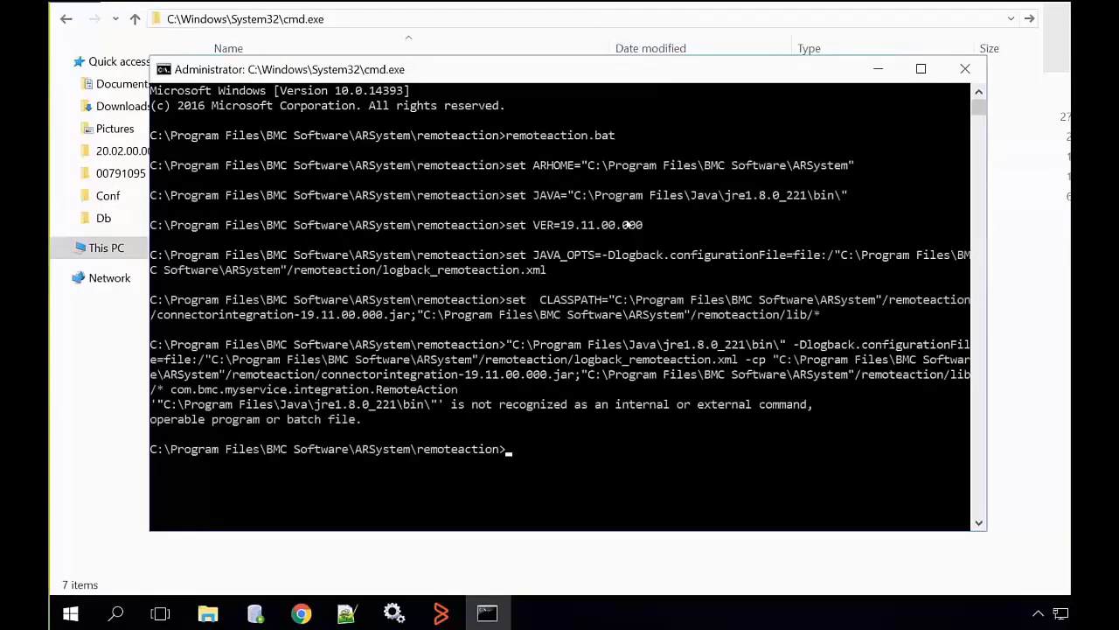
- Examine the Java path in the batch file's command prompt output, and close the command prompt
{"action": "left_click_drag", "start_coordinate": [434, 406], "coordinate": [163, 405]}
{"action": "left_click_drag", "start_coordinate": [506, 405], "coordinate": [704, 419]}
{"action": "left_click_drag", "start_coordinate": [434, 406], "coordinate": [276, 408]}
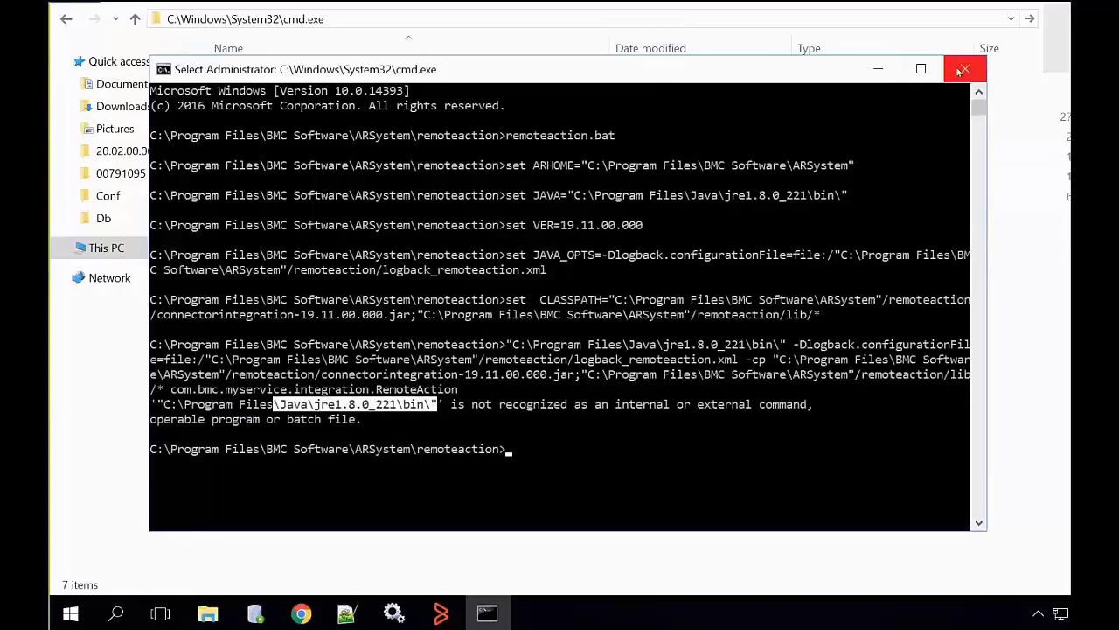
{"action": "left_click", "coordinate": [962, 69]}
- Edit the remoteaction batch file in Notepad, append java after bin\ in the JAVA path, and save and close it
{"action": "left_click", "coordinate": [411, 156]}
{"action": "right_click", "coordinate": [393, 155]}
{"action": "left_click", "coordinate": [446, 189]}
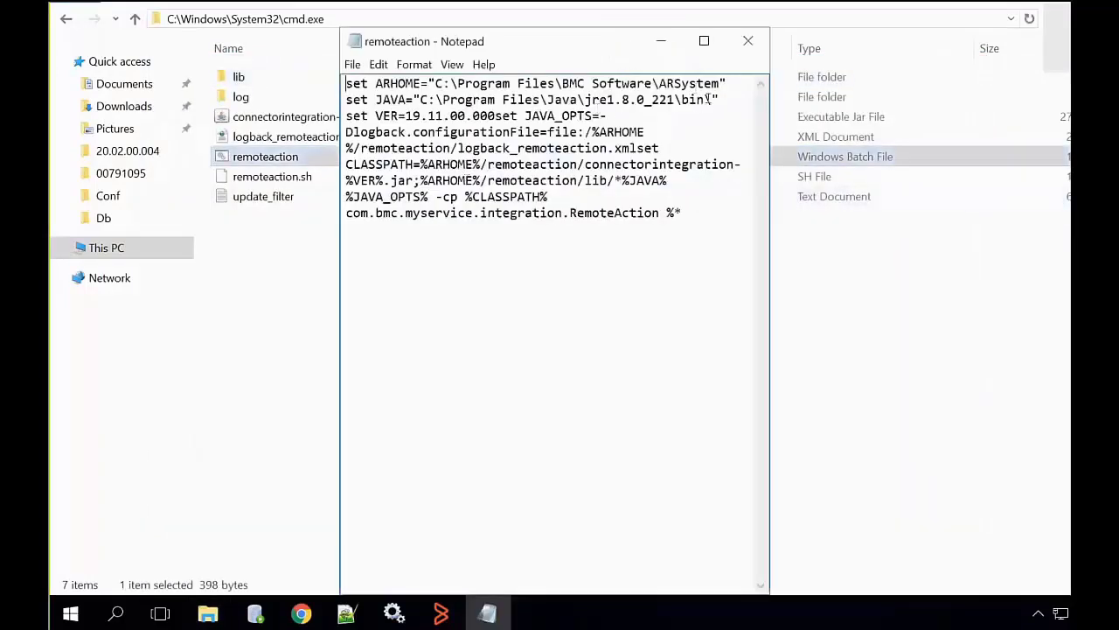
{"action": "left_click", "coordinate": [710, 100]}
{"action": "type", "text": "java"}
{"action": "key", "text": "ctrl+s"}
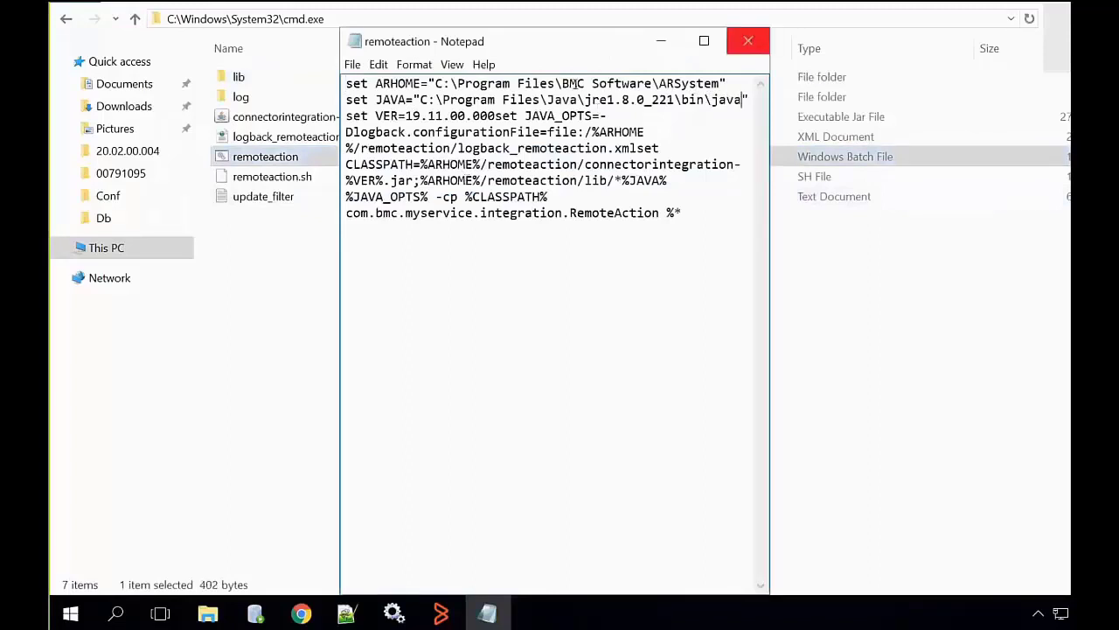
{"action": "left_click", "coordinate": [748, 41]}
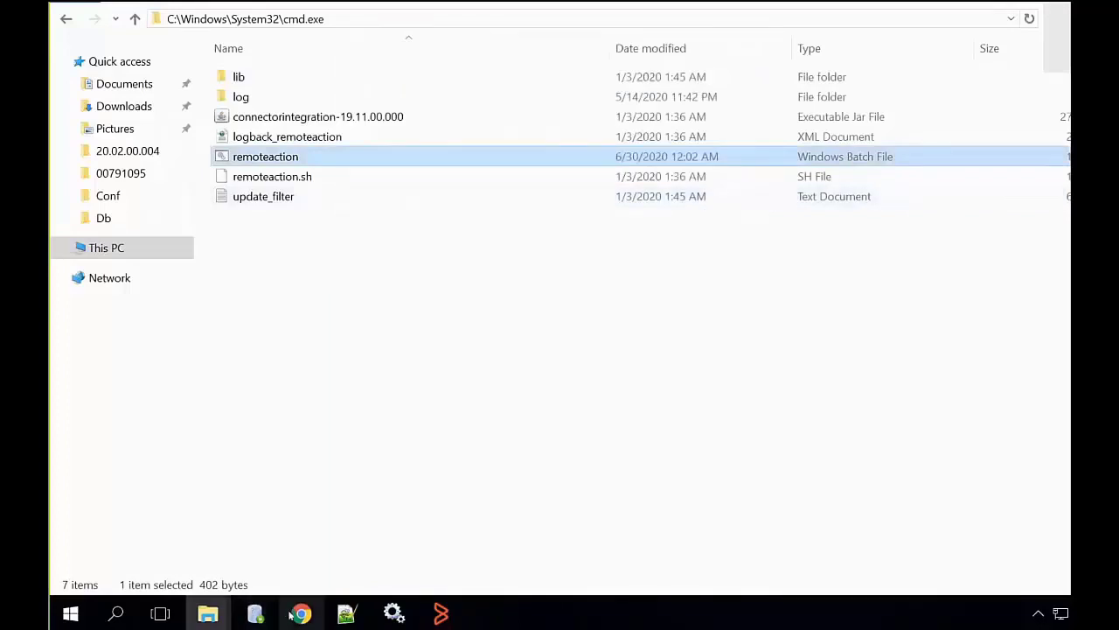
- Switch back to the SB:TestRemoteAction form in Chrome, rerun the configuration test and check the test results
{"action": "mouse_move", "coordinate": [298, 615]}
{"action": "left_click", "coordinate": [184, 535]}
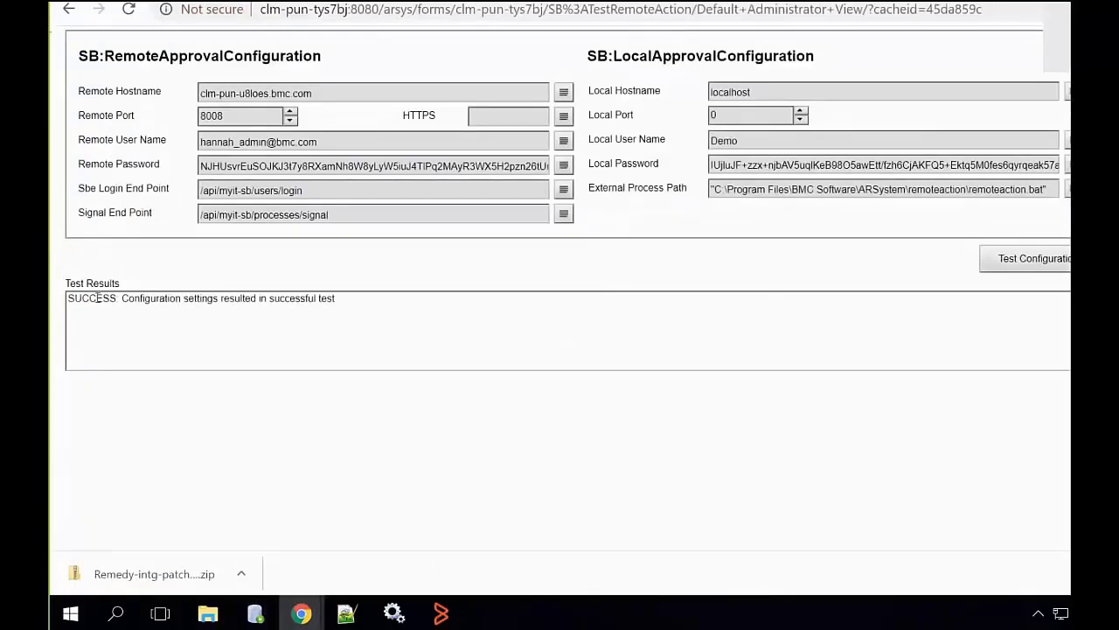
{"action": "left_click_drag", "start_coordinate": [125, 297], "coordinate": [383, 300]}
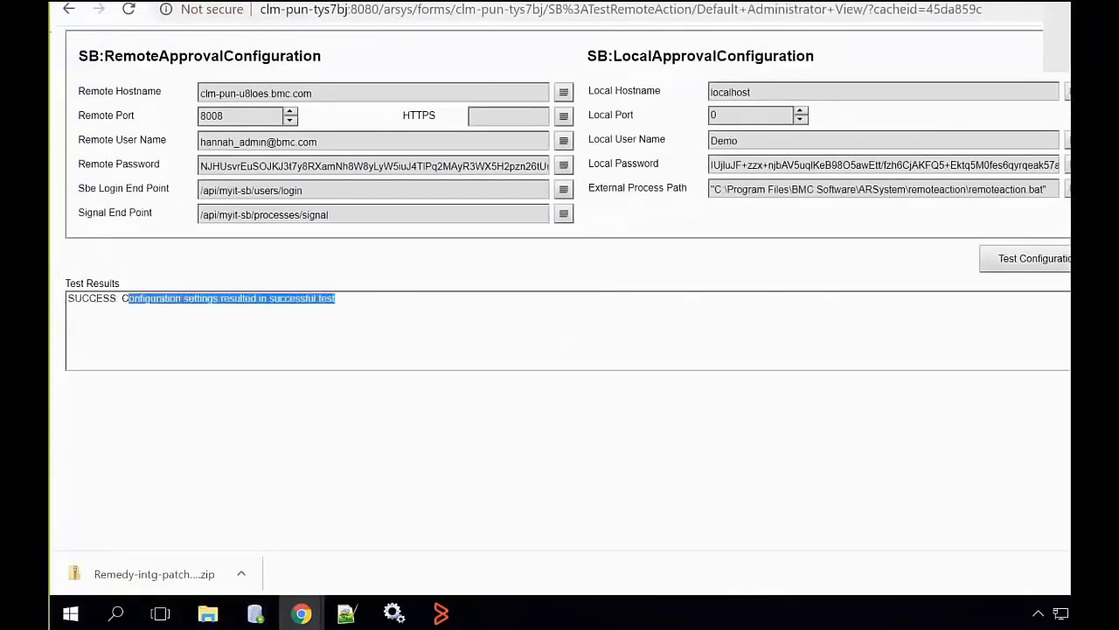
- Return to the work order in the ITSM console and add a work info note reading "Comment from ITSM 2"
{"action": "left_click", "coordinate": [227, 3]}
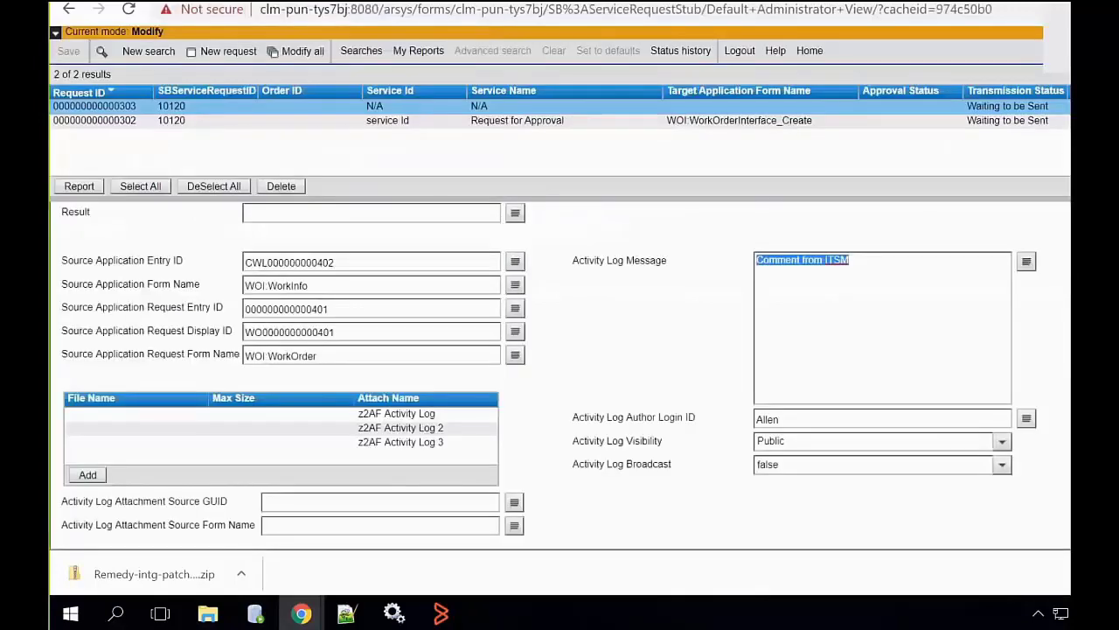
{"action": "scroll", "coordinate": [560, 384], "scroll_direction": "up", "scroll_amount": 7}
{"action": "left_click", "coordinate": [306, 2]}
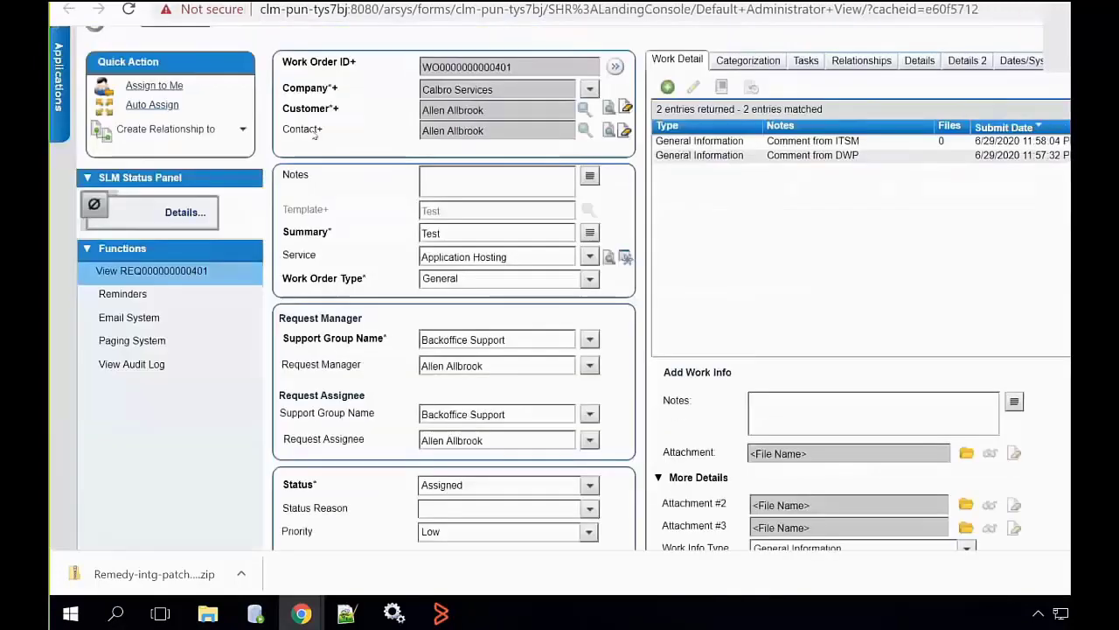
{"action": "scroll", "coordinate": [539, 367], "scroll_direction": "down", "scroll_amount": 2}
{"action": "scroll", "coordinate": [784, 372], "scroll_direction": "up", "scroll_amount": 1}
{"action": "left_click", "coordinate": [784, 373]}
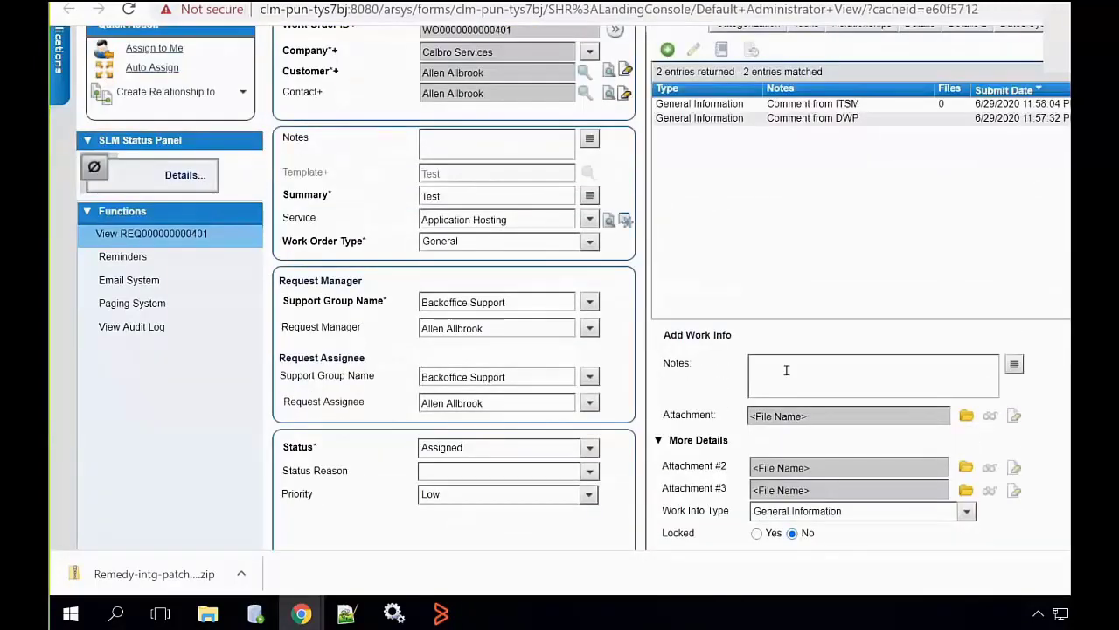
{"action": "type", "text": "Comment from ITSM"}
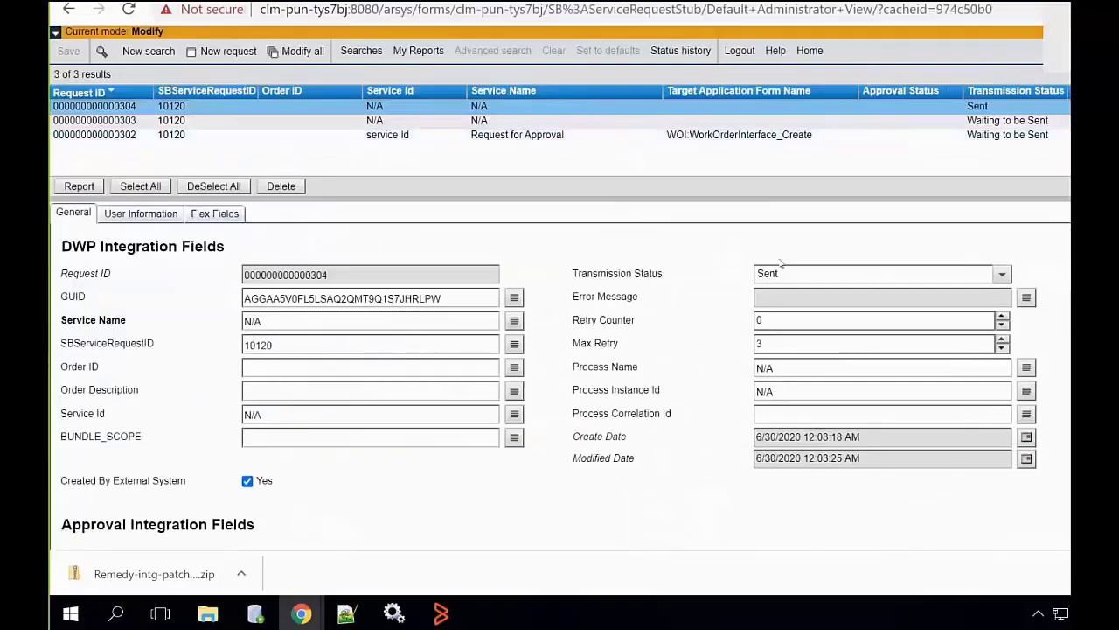
- Check the activity log message and transmission details of the newest SB:ServiceRequestStub record
{"action": "scroll", "coordinate": [798, 458], "scroll_direction": "down", "scroll_amount": 6}
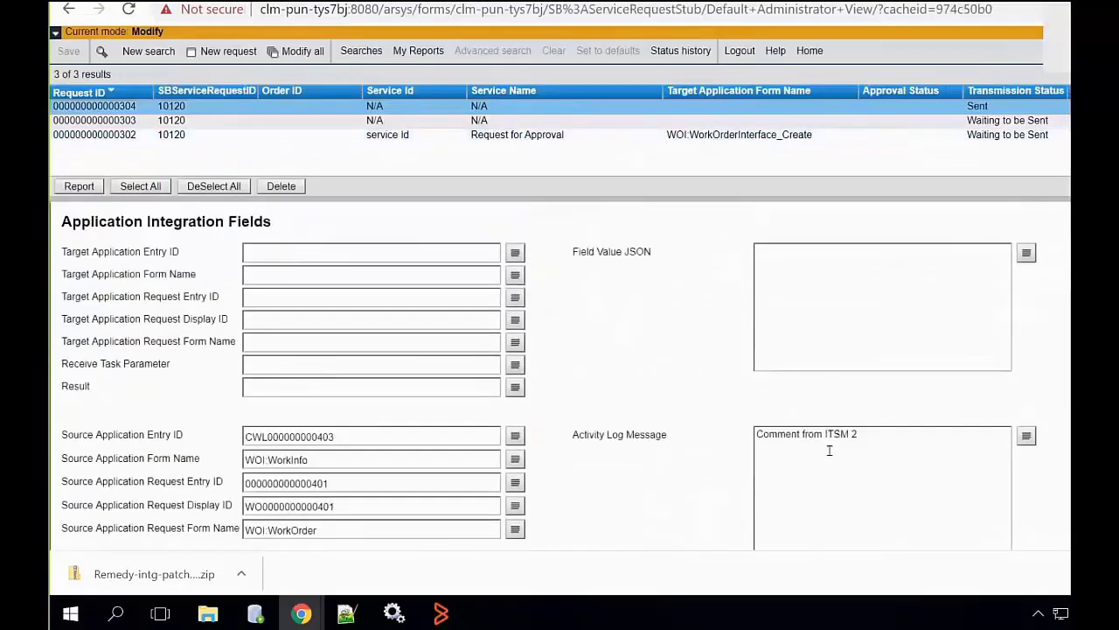
{"action": "left_click_drag", "start_coordinate": [874, 433], "coordinate": [705, 434]}
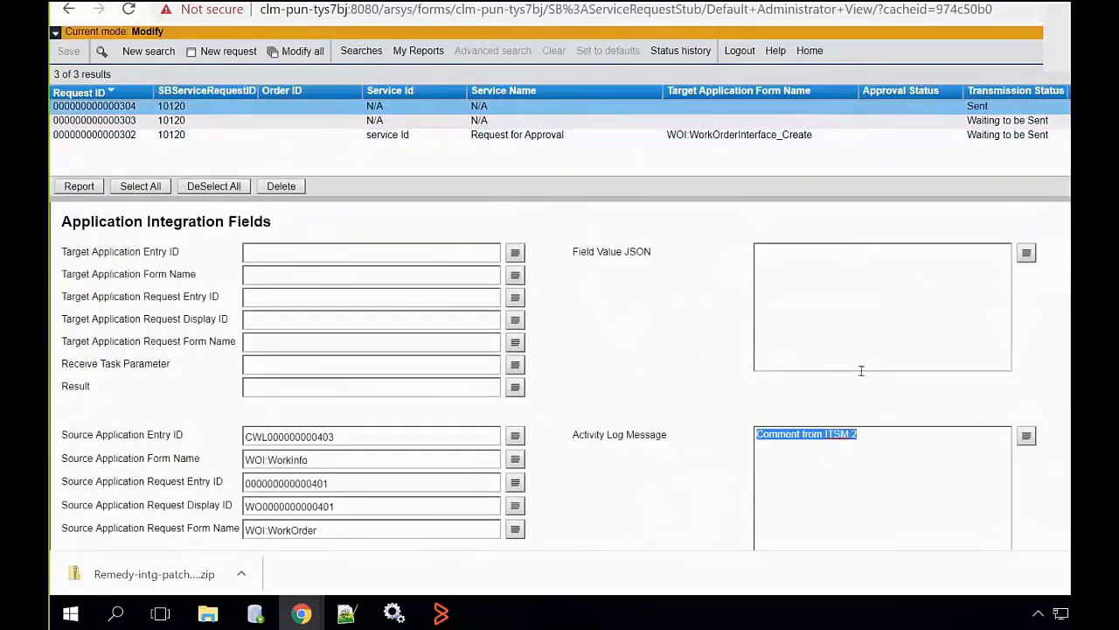
{"action": "scroll", "coordinate": [861, 370], "scroll_direction": "up", "scroll_amount": 10}
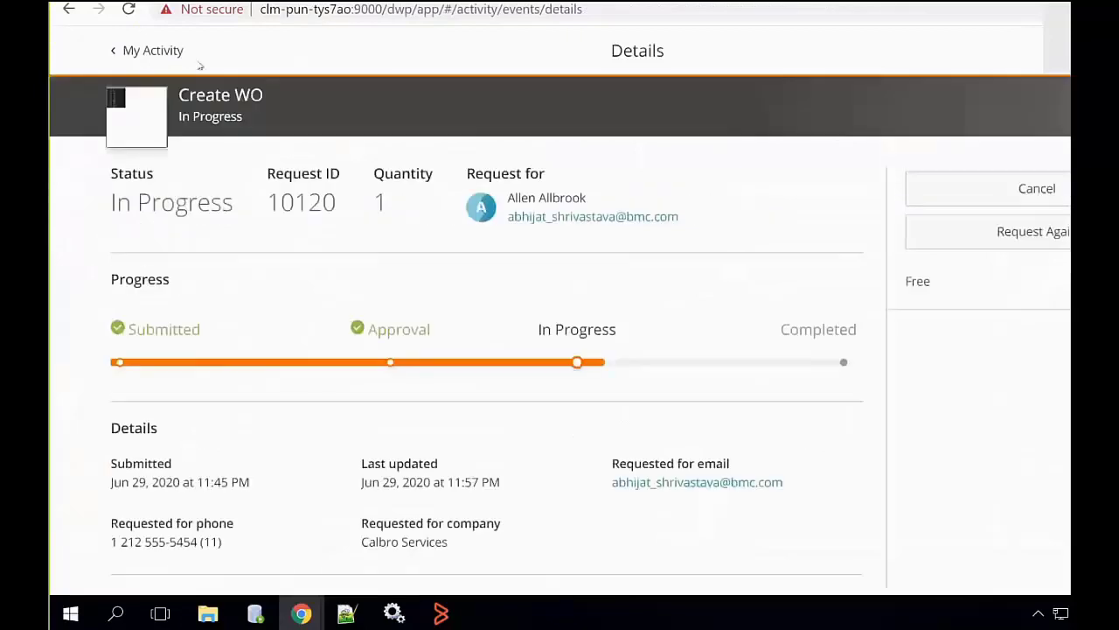
- Reopen the Create WO request's details from My Activity in Digital Workplace and check its comments for the new ITSM comment
{"action": "left_click", "coordinate": [145, 52]}
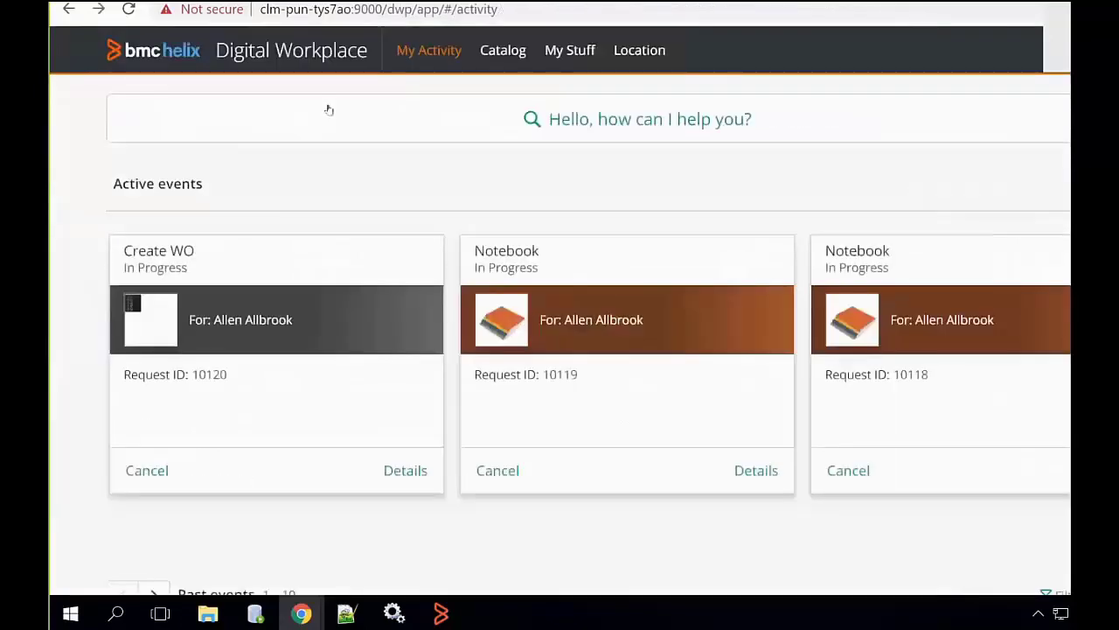
{"action": "left_click", "coordinate": [311, 266]}
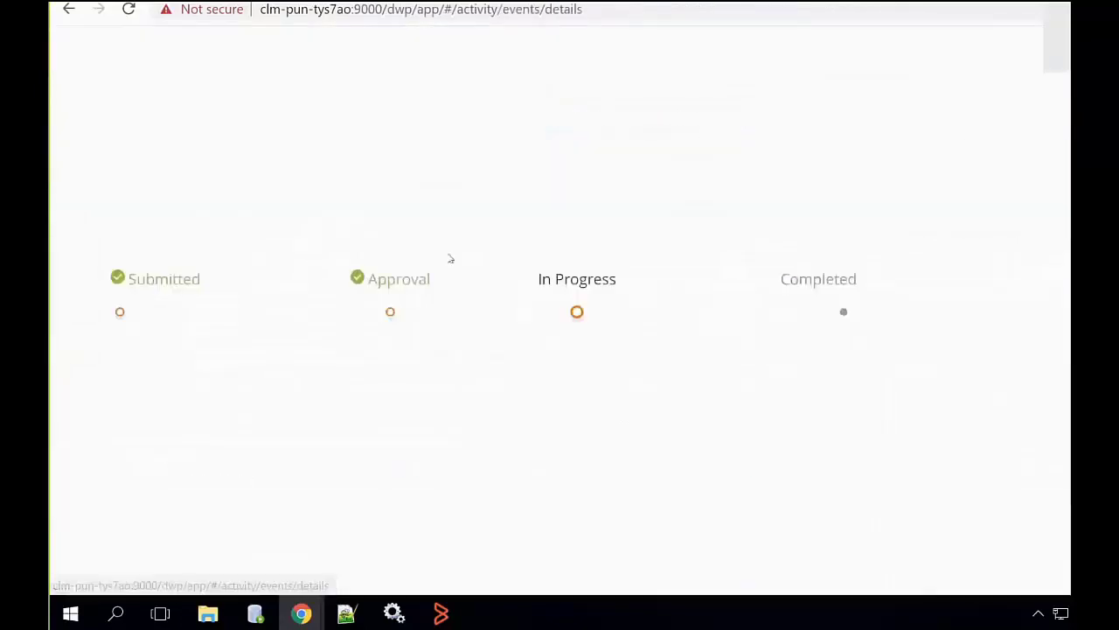
{"action": "scroll", "coordinate": [464, 259], "scroll_direction": "down", "scroll_amount": 2}
{"action": "scroll", "coordinate": [468, 260], "scroll_direction": "down", "scroll_amount": 2}
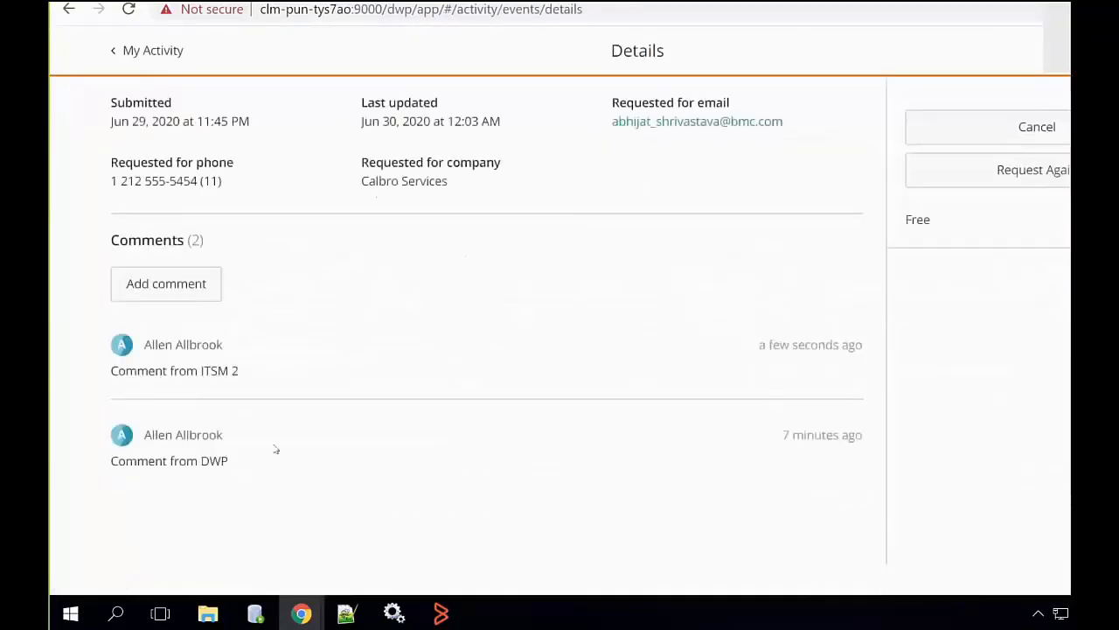
{"action": "left_click_drag", "start_coordinate": [267, 372], "coordinate": [166, 371]}
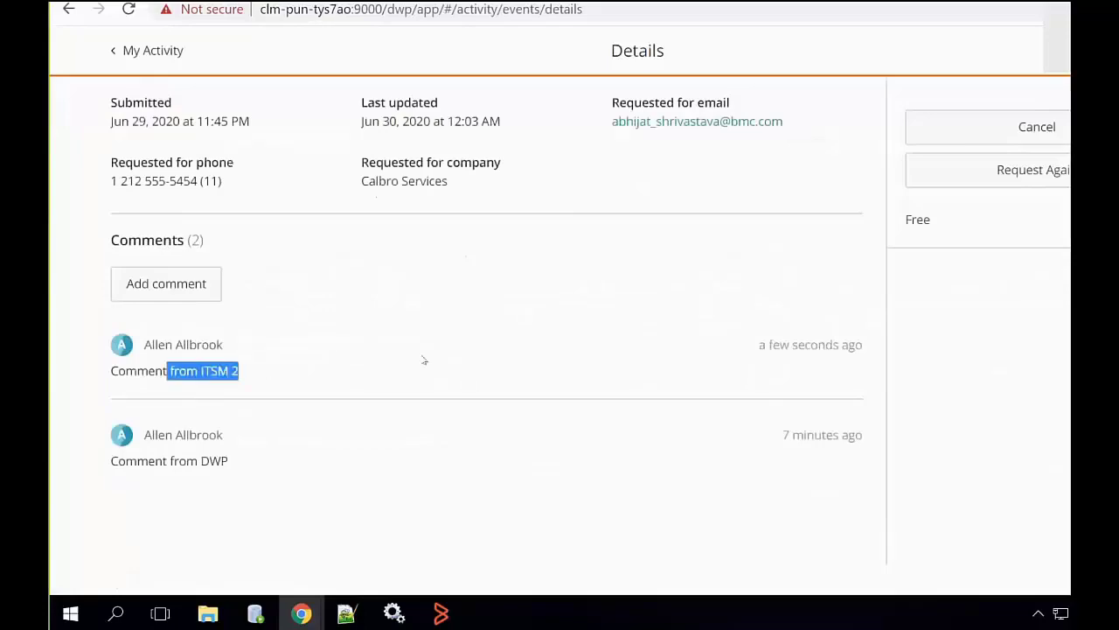